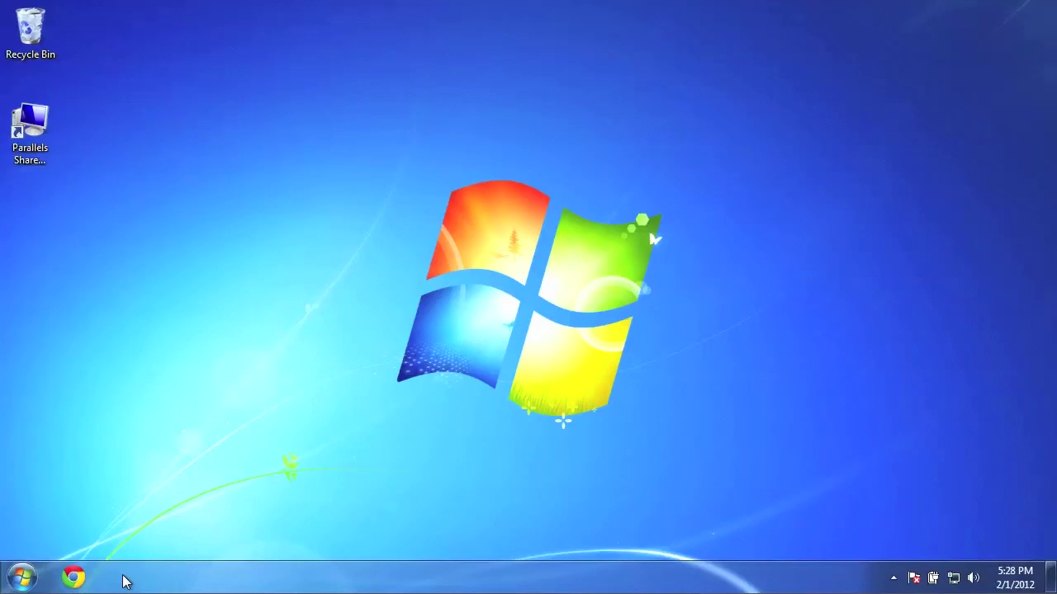
# - Open Chrome and go to dsuk.biz
pyautogui.click(74, 577)
pyautogui.moveTo(125, 35)
pyautogui.mouseDown()
pyautogui.moveTo(172, 113)
pyautogui.moveTo(259, 205)
pyautogui.mouseUp()
pyautogui.write('dsuk.biz')
pyautogui.press('Return')
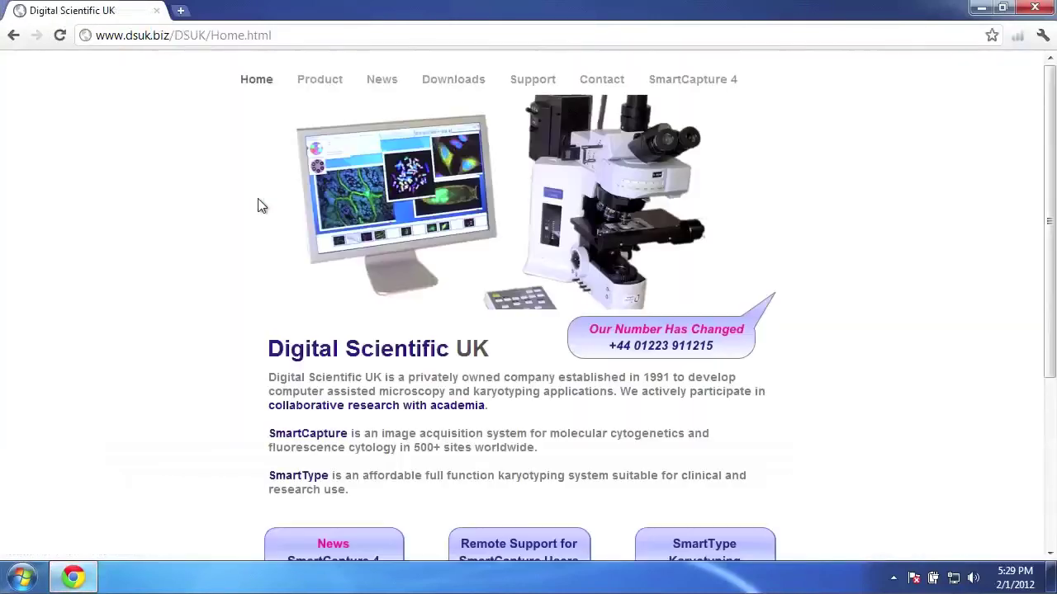
# - Open the SmartType Karyotyping page, then its SmartType 2 download page
pyautogui.scroll(-3, 578, 338)
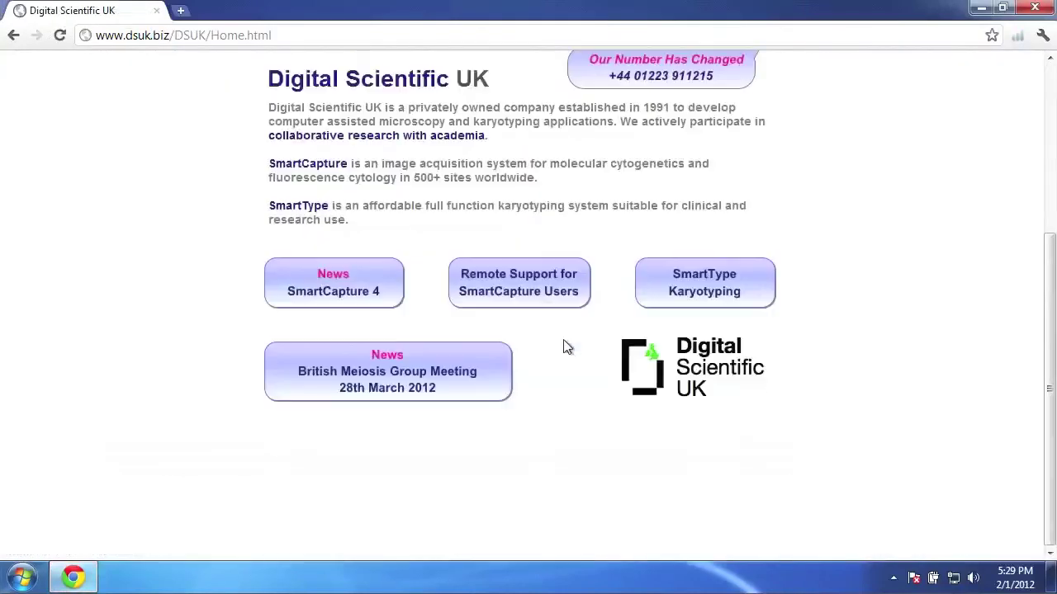
pyautogui.click(685, 298)
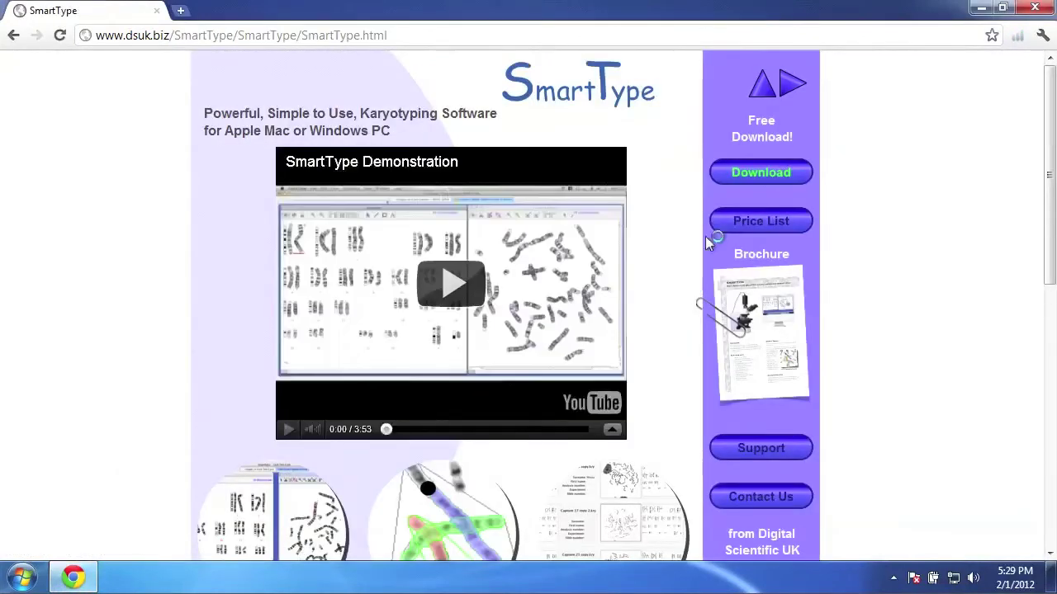
pyautogui.click(762, 174)
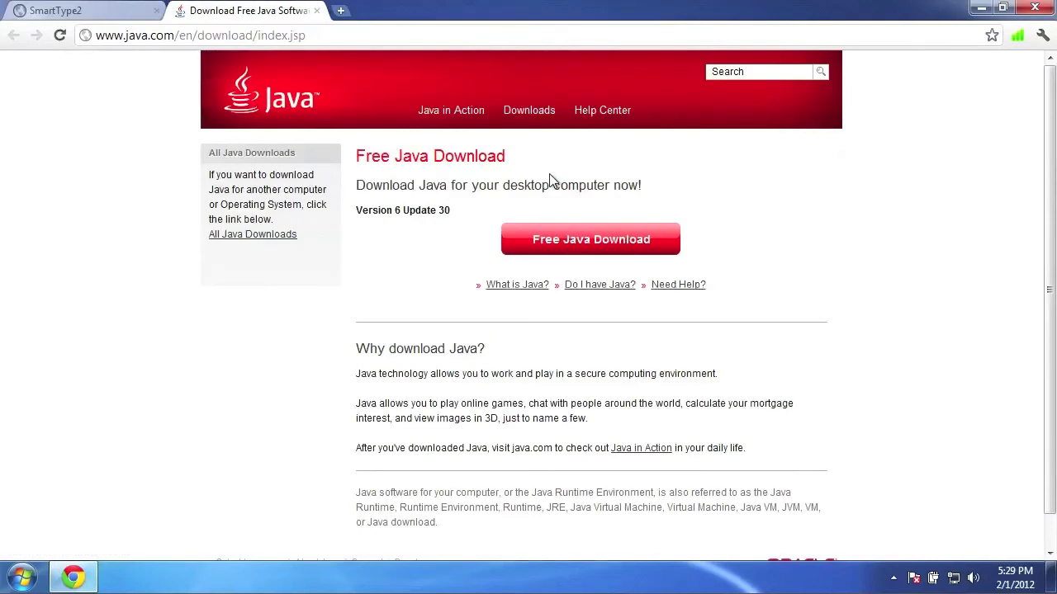
# - Close the Java tab and start downloading the SmartType APPLICATION.JNLP launch file
pyautogui.click(317, 11)
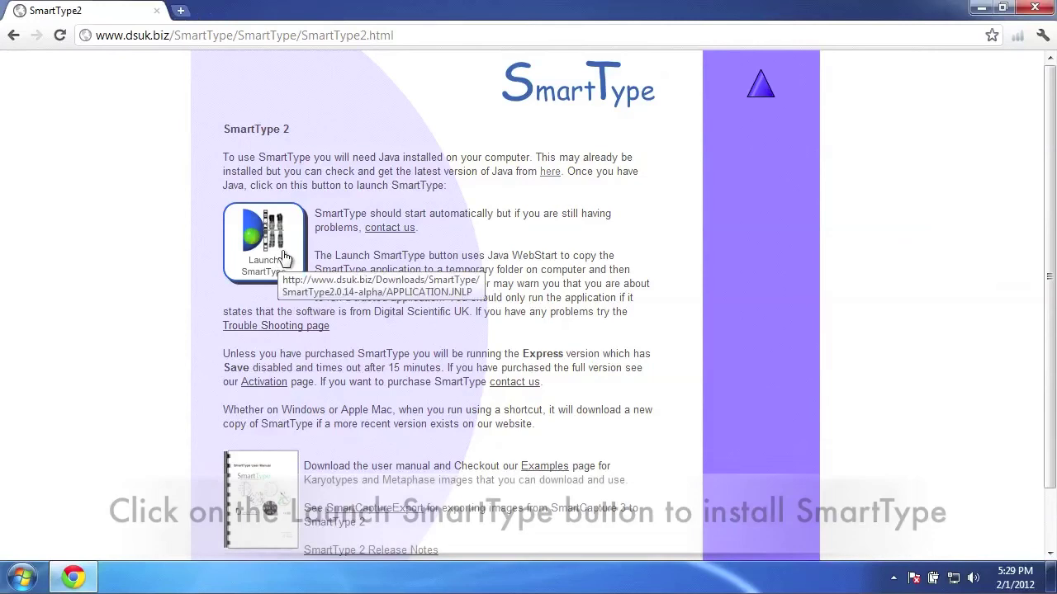
pyautogui.click(284, 257)
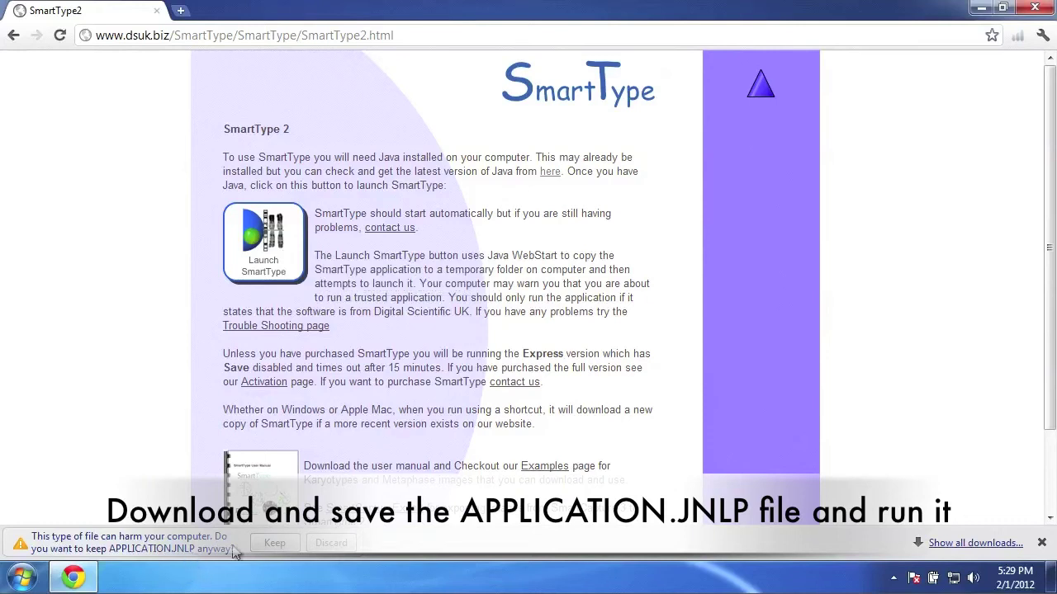
# - Keep the flagged APPLICATION (4).JNLP download and run it to launch SmartType
pyautogui.click(274, 542)
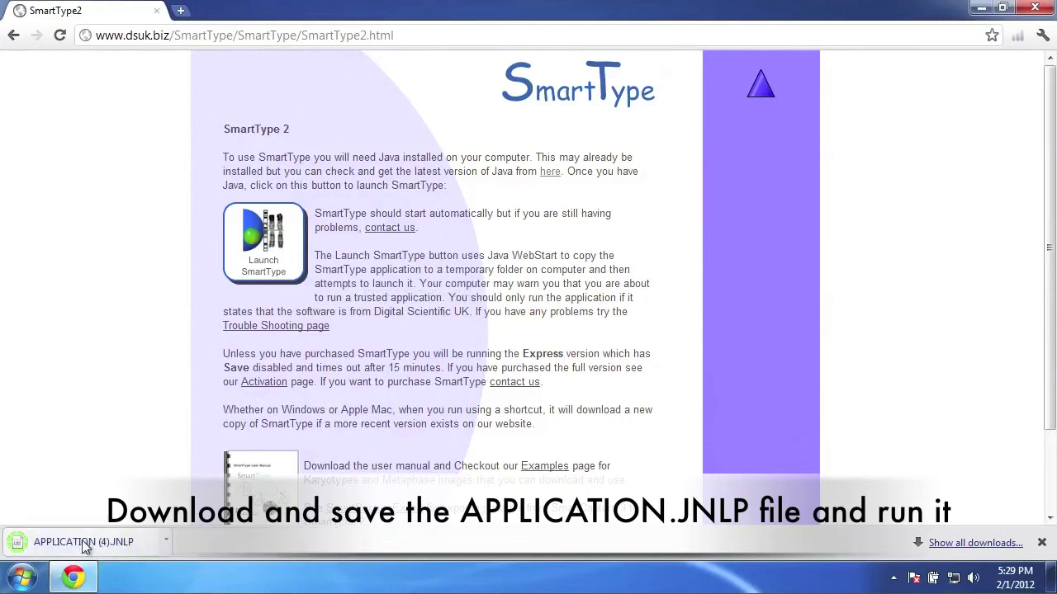
pyautogui.click(74, 543)
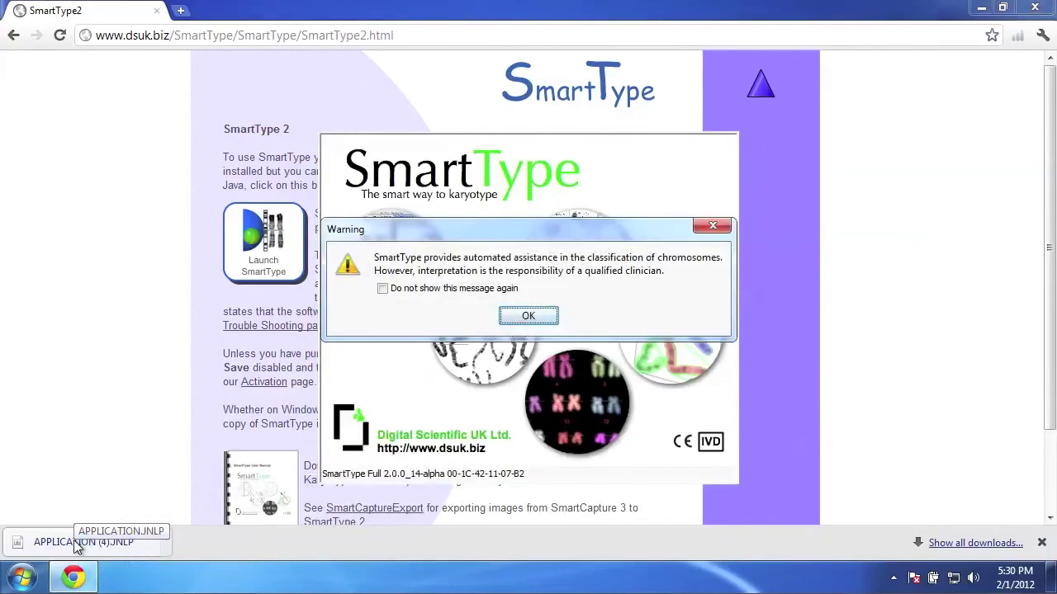
# - Dismiss the clinical and usage-statistics warnings, ticking 'Do not show this message again' on each
pyautogui.click(383, 289)
pyautogui.click(522, 317)
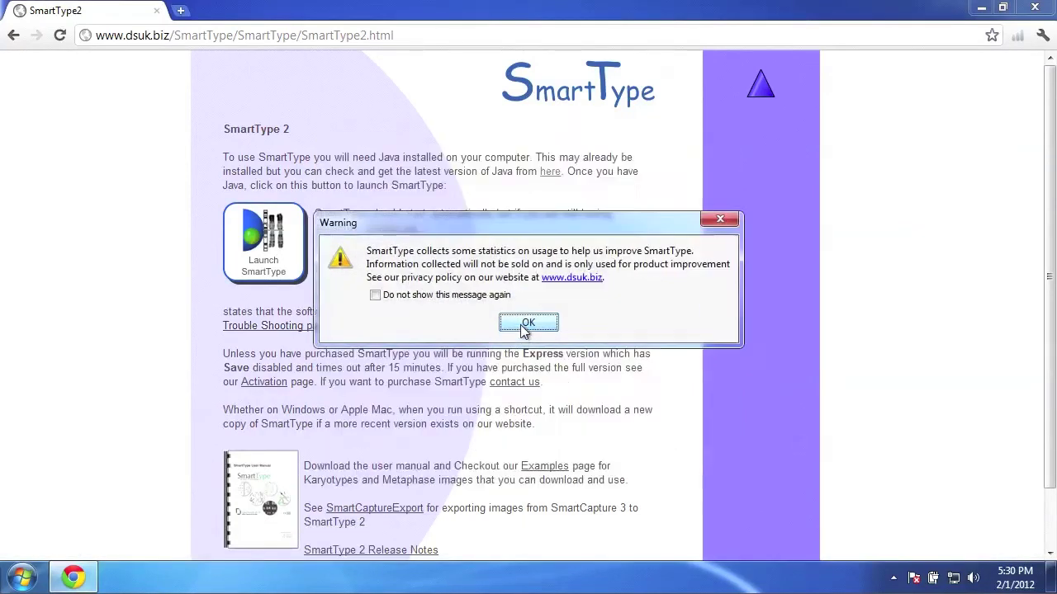
pyautogui.click(385, 294)
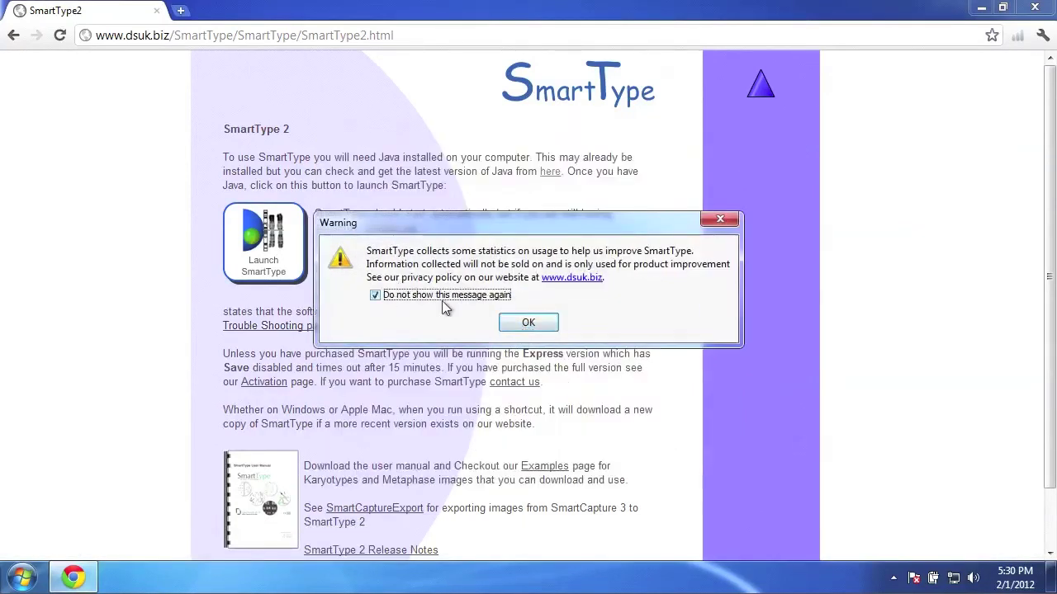
pyautogui.click(520, 322)
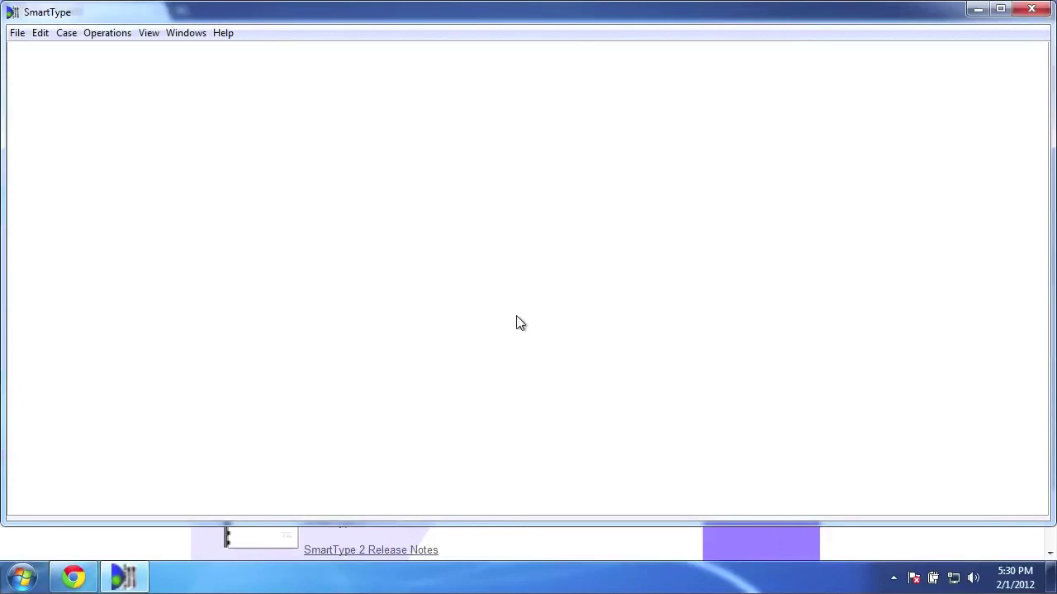
# - Download the ExampleHumanGBand.zip example case via Case > Download Examples Cases
pyautogui.click(66, 35)
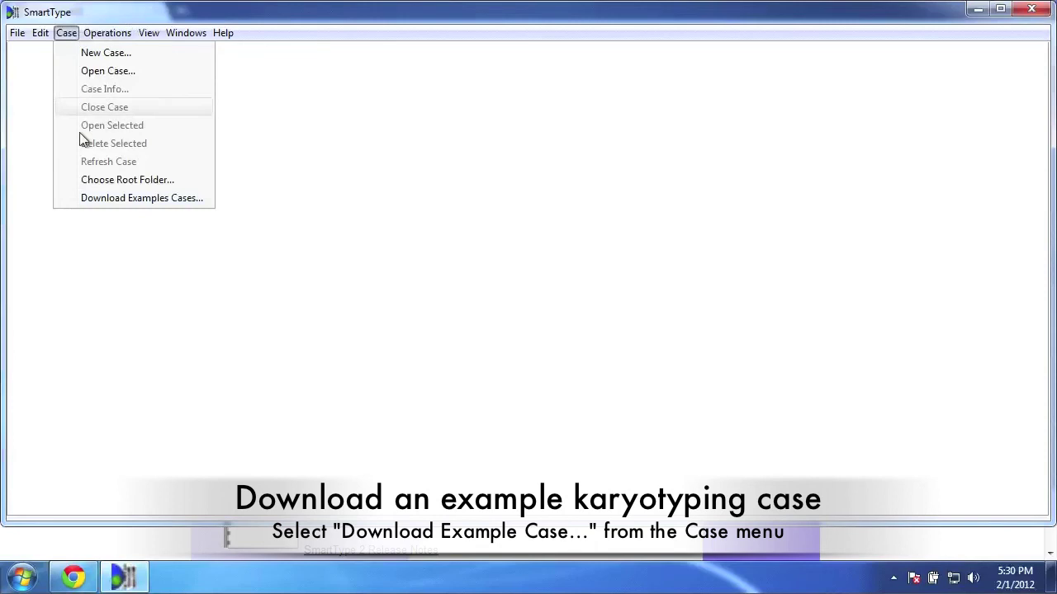
pyautogui.click(113, 199)
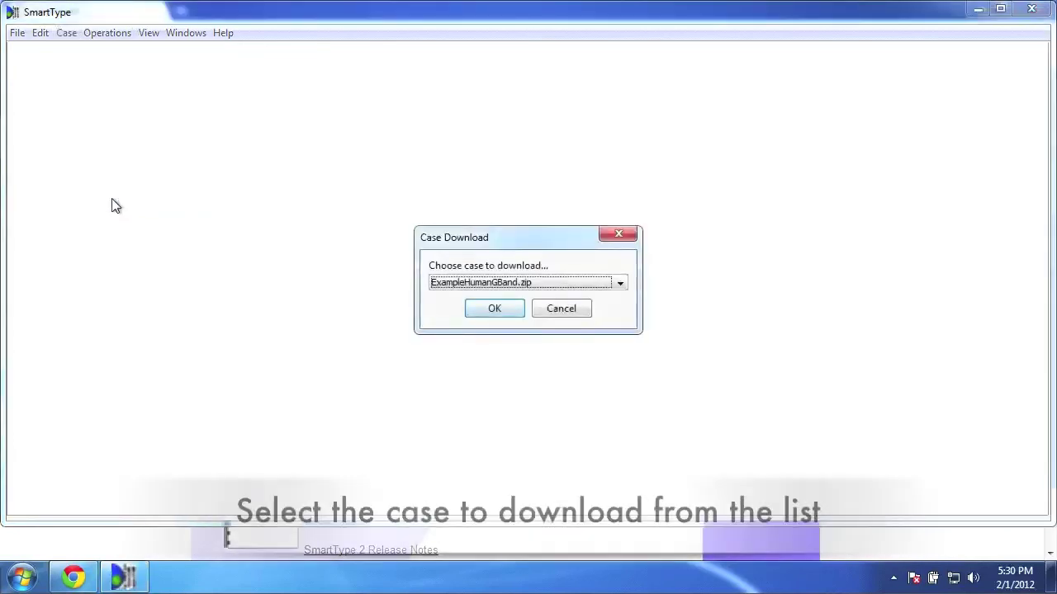
pyautogui.click(500, 305)
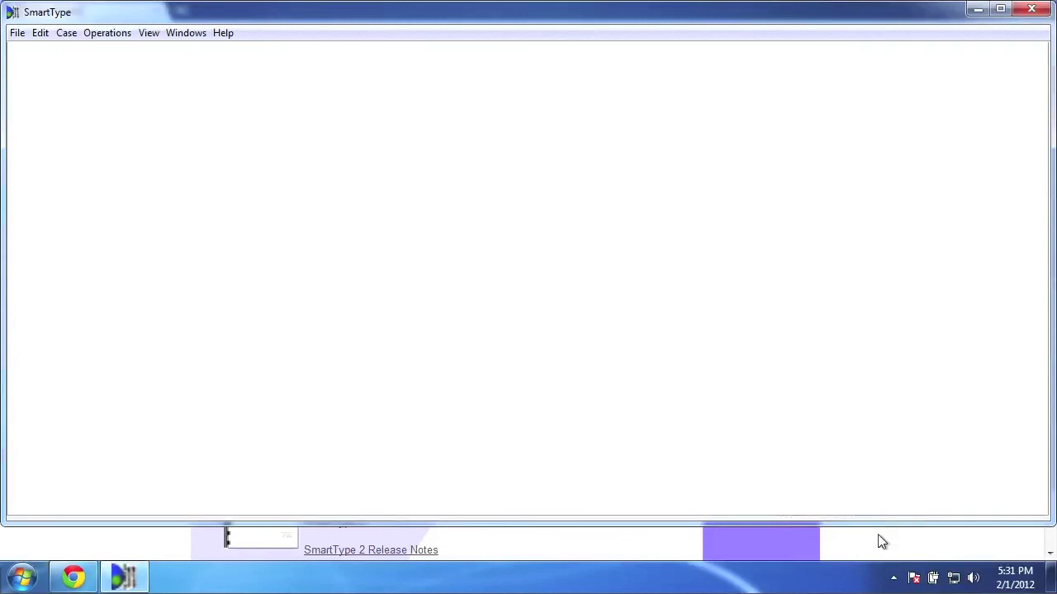
# - Open the ExampleHumanGBand case and select the Example1.00008 karyotype in the gallery
pyautogui.click(67, 34)
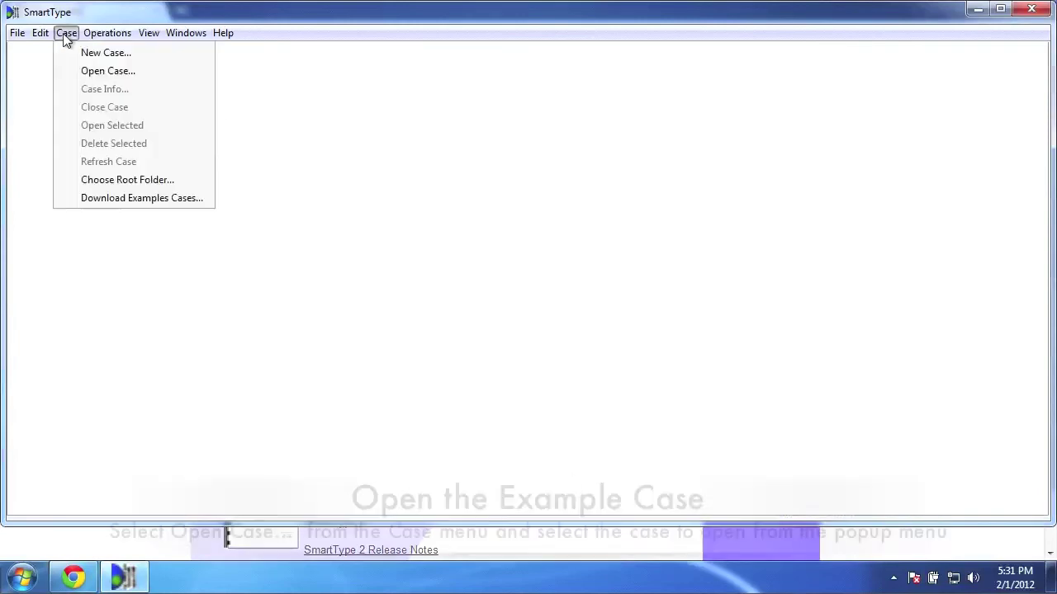
pyautogui.click(105, 71)
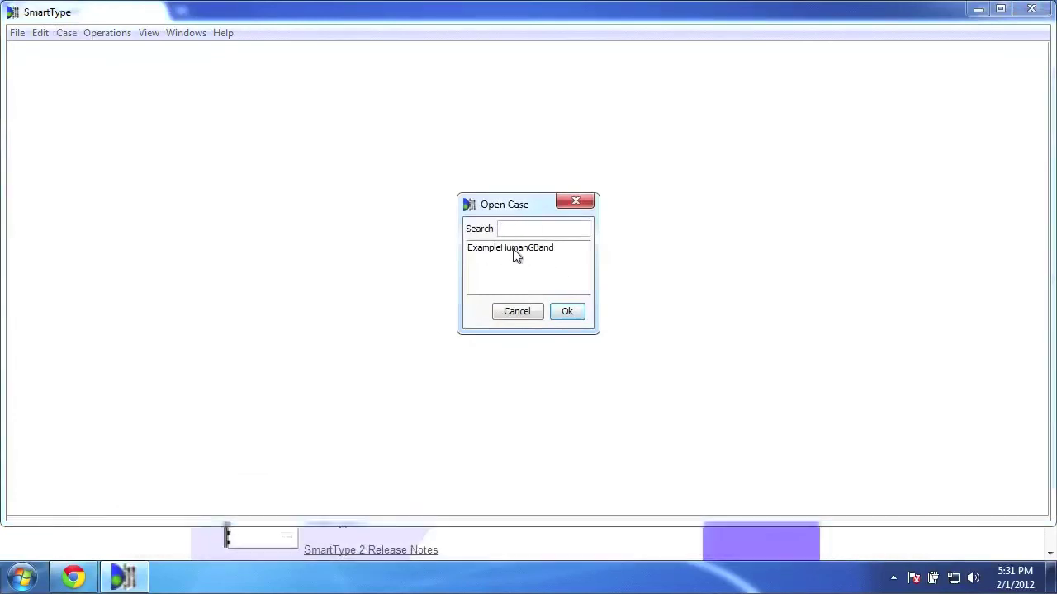
pyautogui.click(514, 249)
pyautogui.click(570, 314)
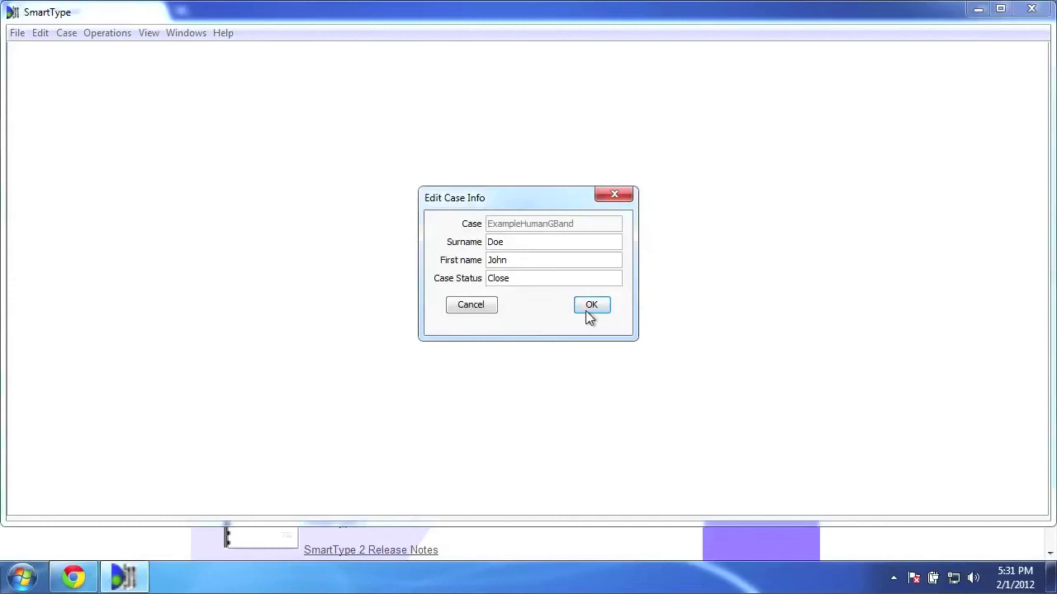
pyautogui.click(587, 305)
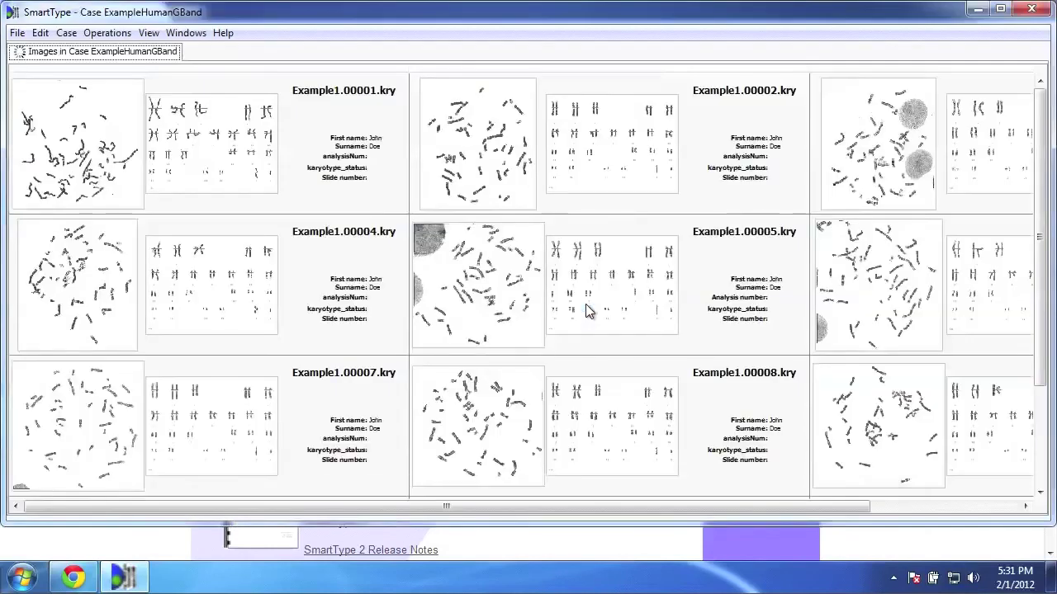
pyautogui.scroll(-1, 557, 333)
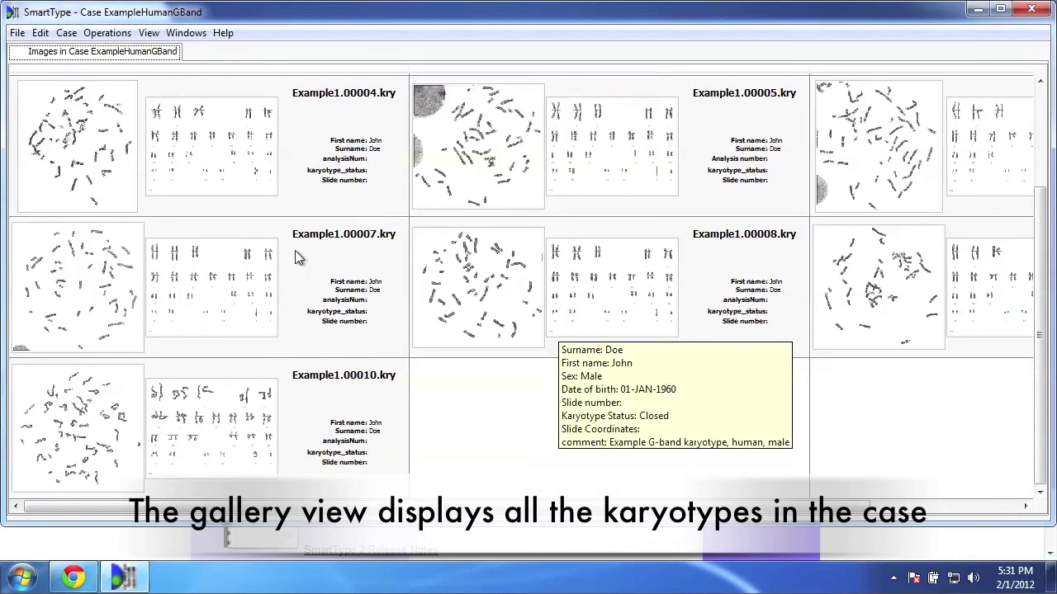
pyautogui.click(473, 287)
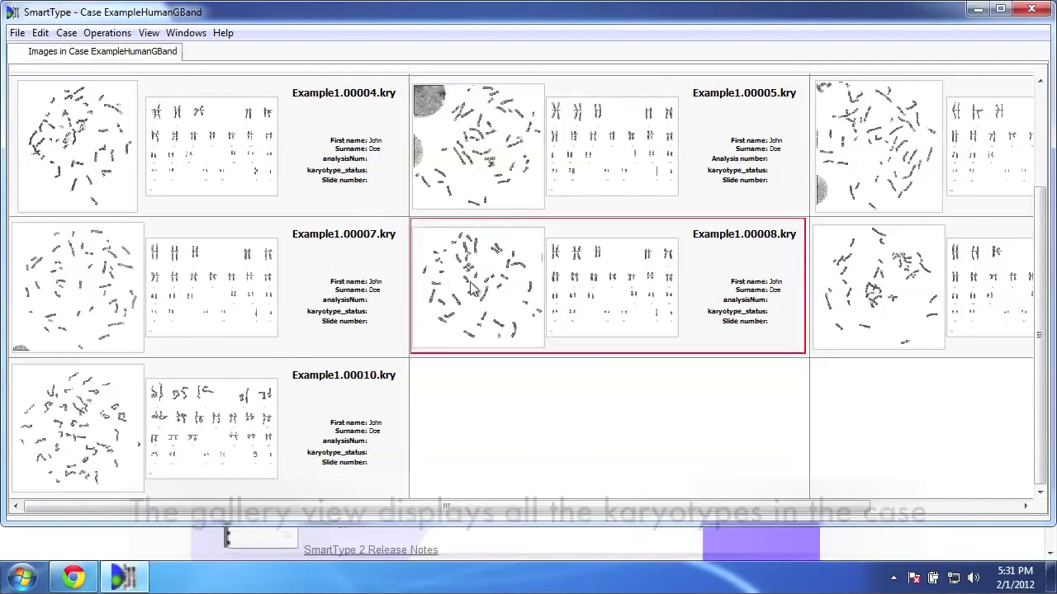
# - Open karyotype Example1.00008 in its own tab
pyautogui.doubleClick(473, 286)
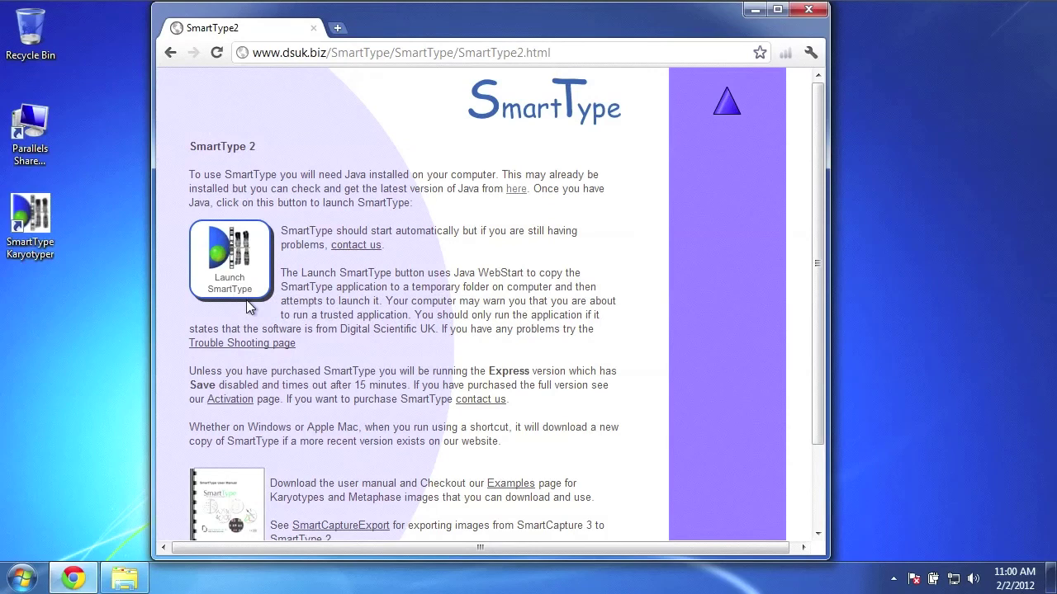
# - Relaunch SmartType from the desktop shortcut and dismiss the Express version notice
pyautogui.doubleClick(35, 221)
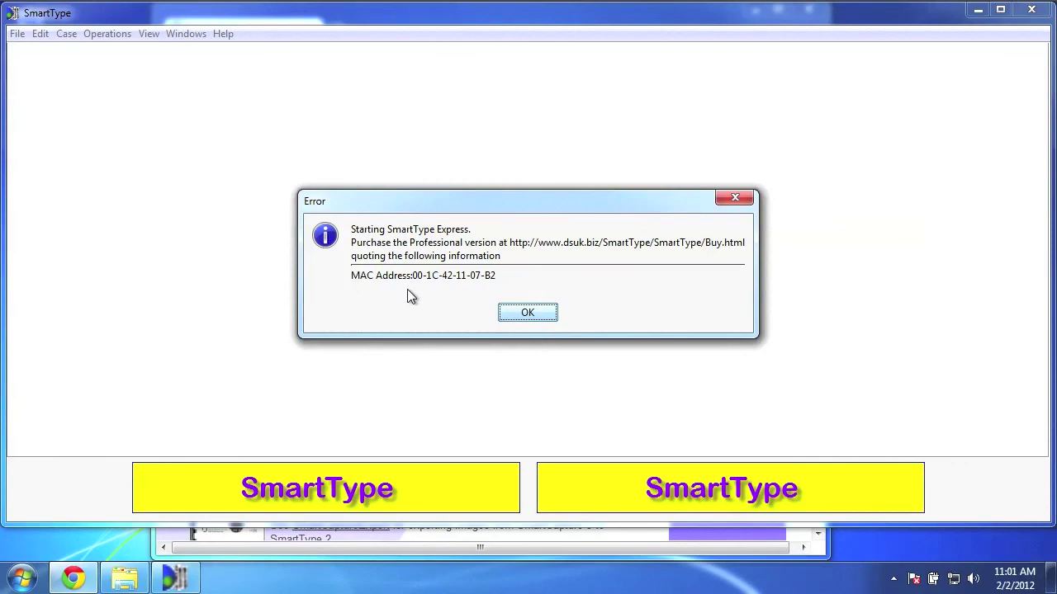
pyautogui.click(735, 199)
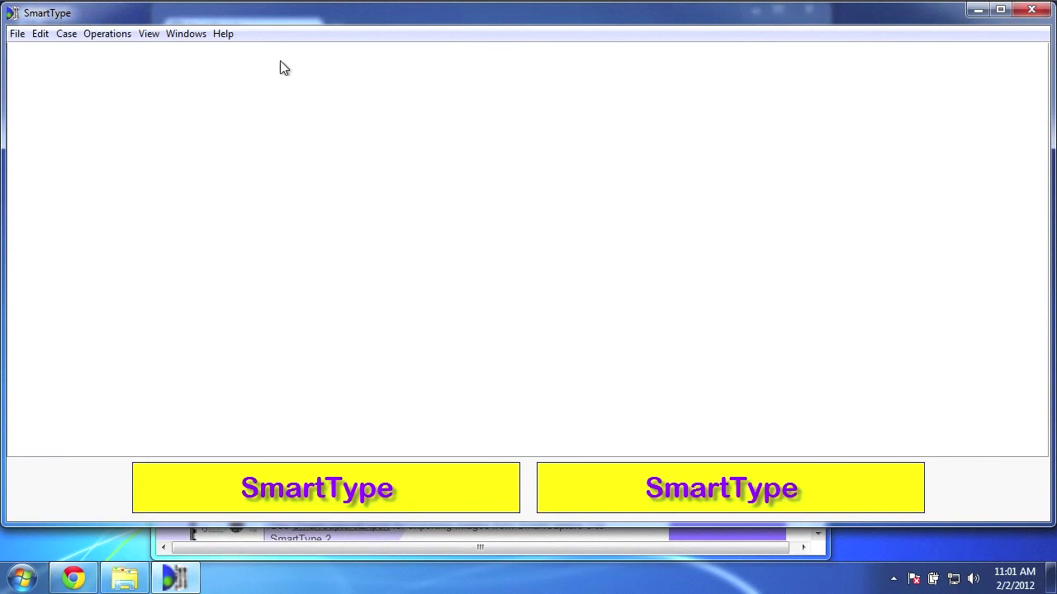
# - View Help > About SmartType, confirming the Express 2.0.0 edition, and move the dialog up
pyautogui.click(225, 34)
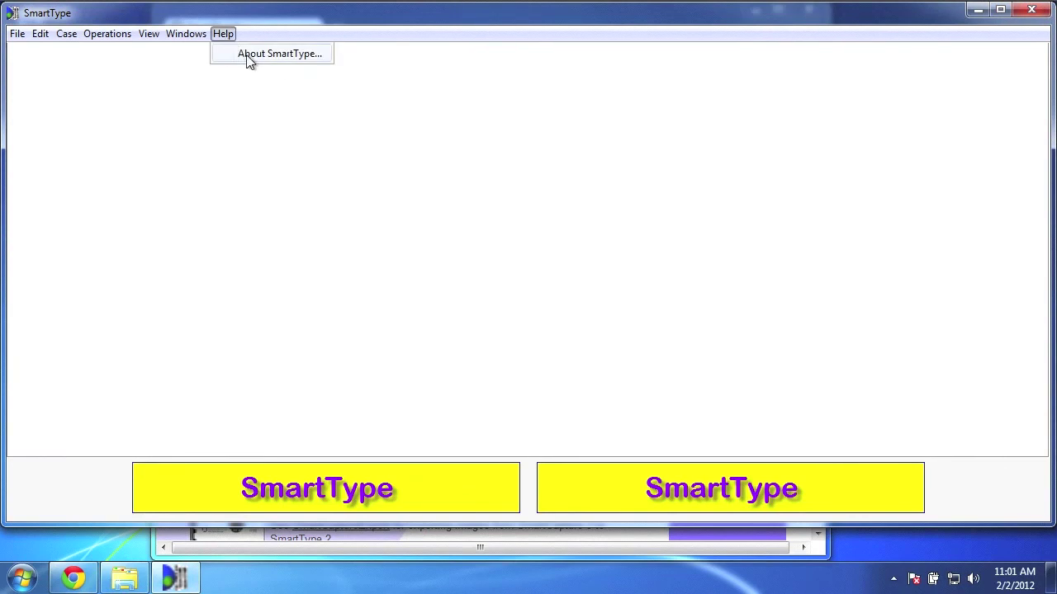
pyautogui.click(250, 62)
pyautogui.moveTo(502, 158); pyautogui.dragTo(469, 87)
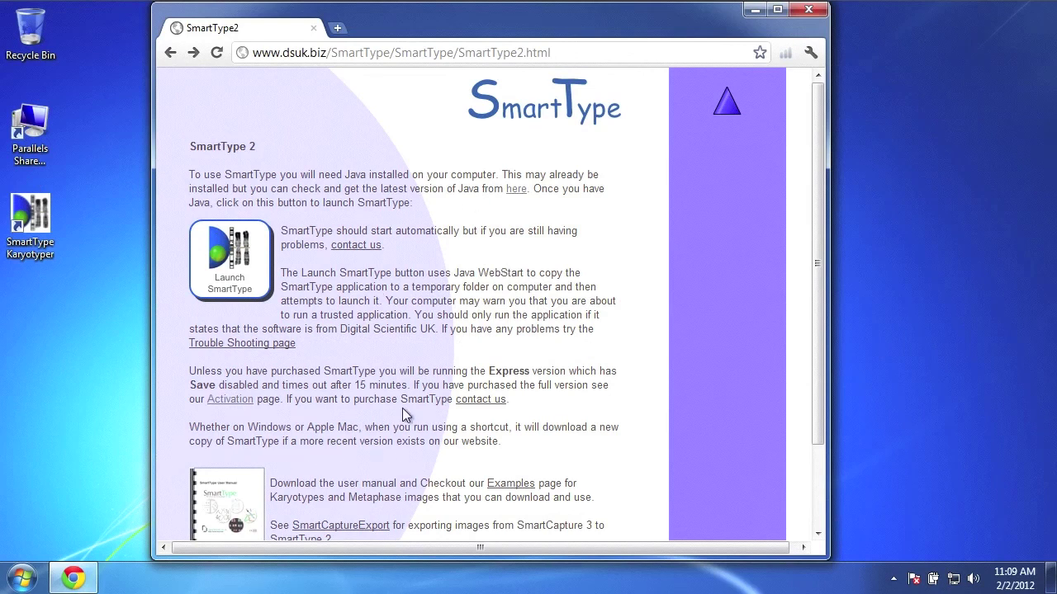
# - Open the SmartType Activation page and scroll to its request form
pyautogui.click(227, 404)
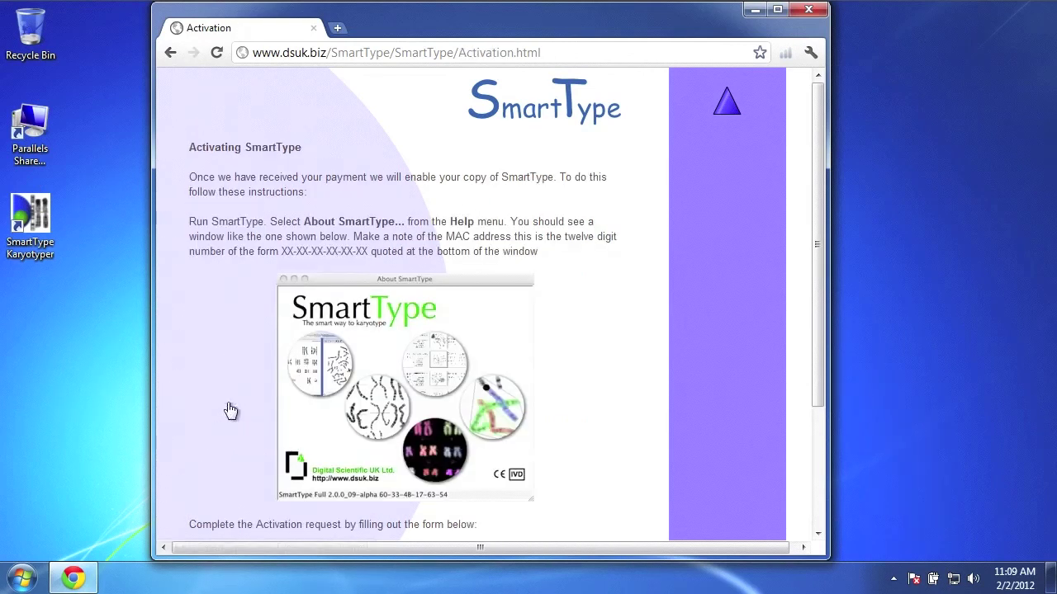
pyautogui.scroll(-2, 504, 329)
pyautogui.scroll(2, 505, 328)
pyautogui.scroll(-2, 436, 266)
# - Fill in the requester's name, e-mail address and the machine's MAC address
pyautogui.click(317, 413)
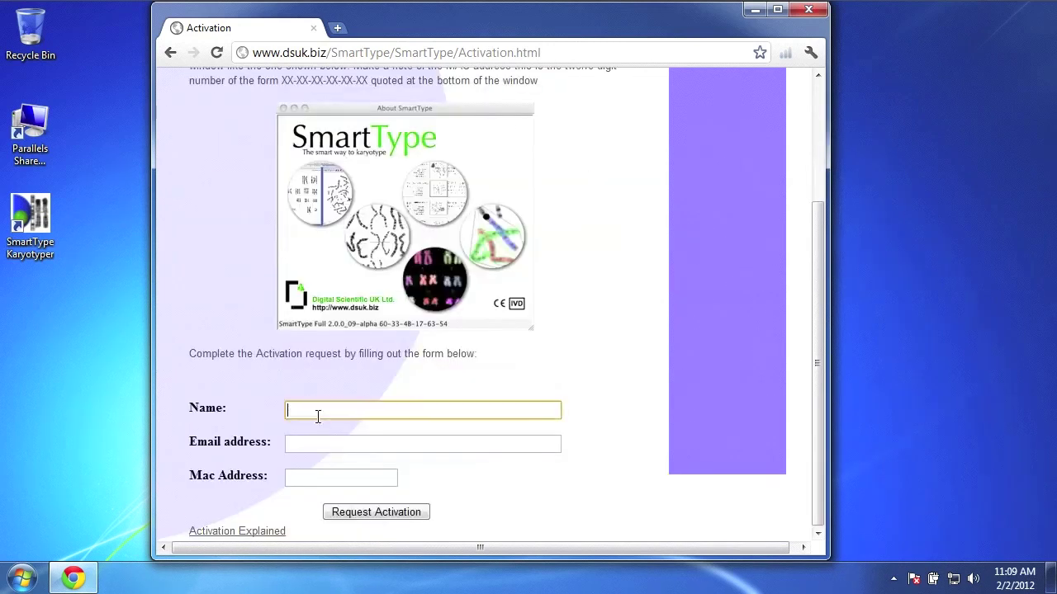
pyautogui.press('Tab')
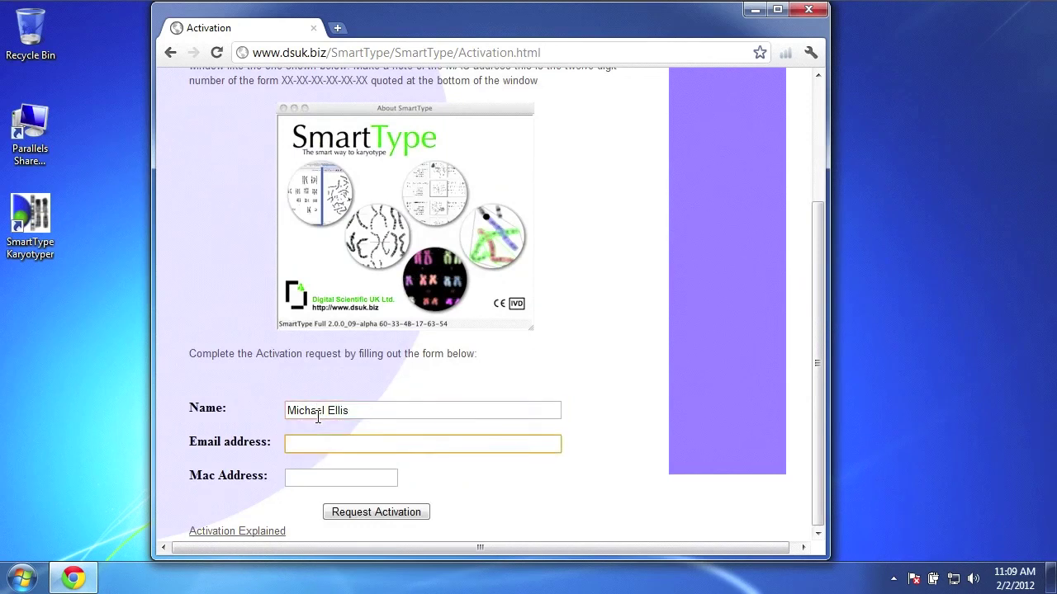
pyautogui.press('Tab')
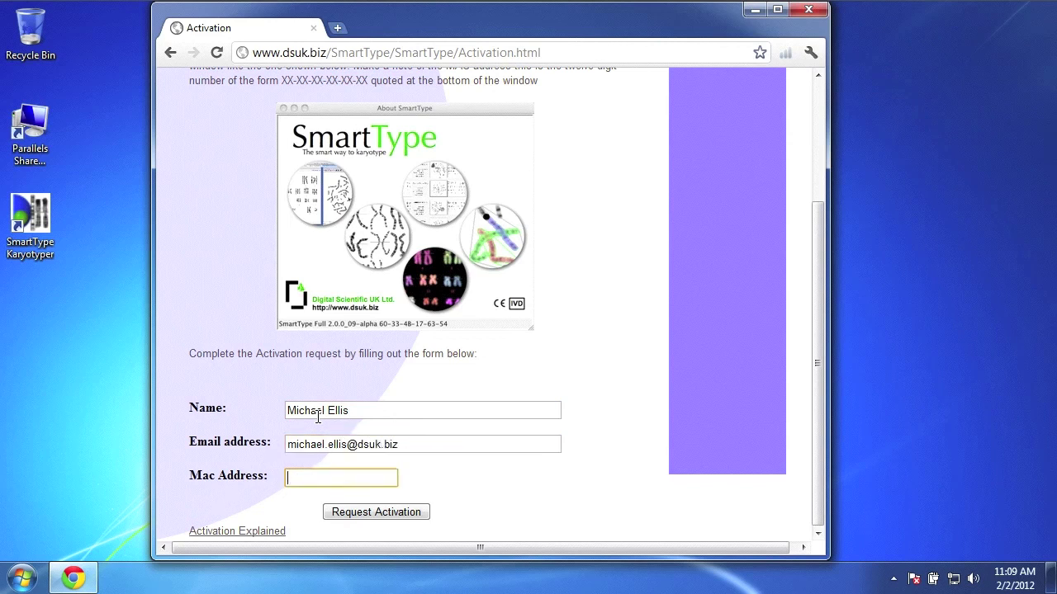
pyautogui.write('00-1C-42-')
pyautogui.write('11-07')
pyautogui.write('-B2')
# - Submit the SmartType activation request and minimise Chrome to the desktop
pyautogui.click(375, 513)
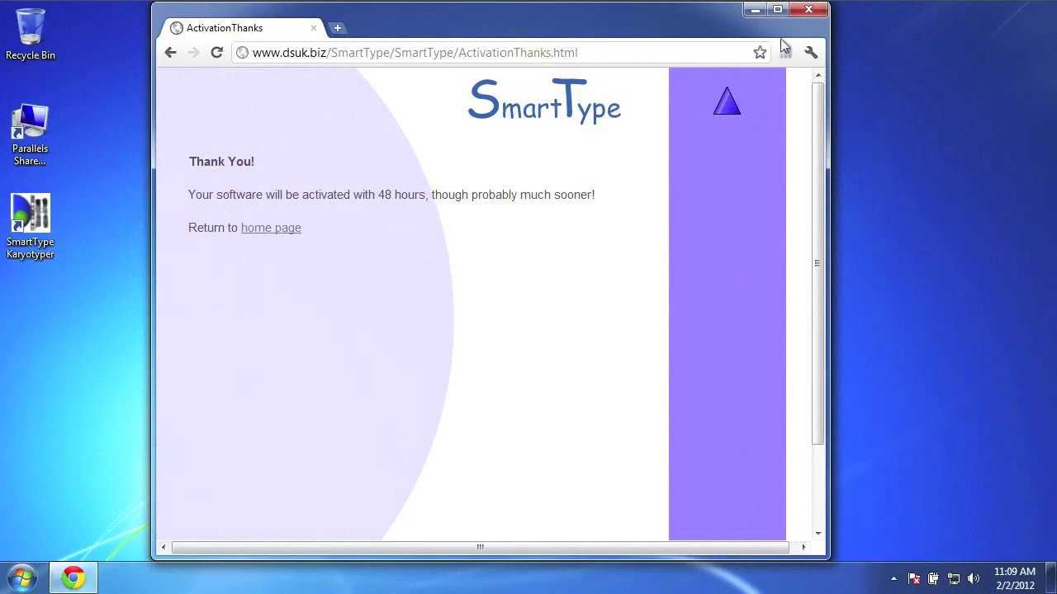
pyautogui.click(753, 12)
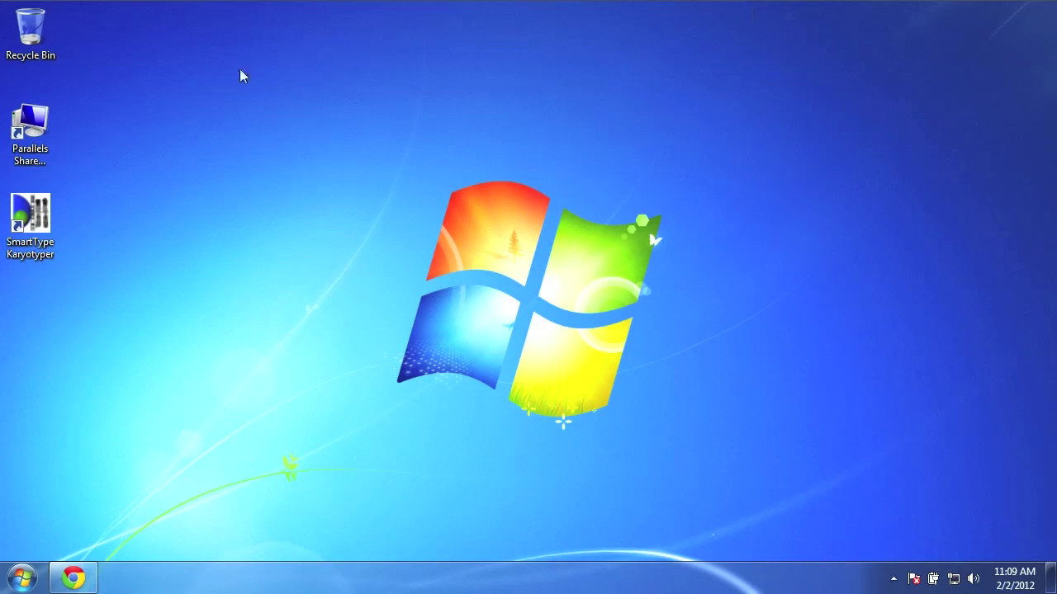
# - Relaunch SmartType Karyotyper and check Help > About shows Full version 2.0.0_14-alpha
pyautogui.doubleClick(29, 206)
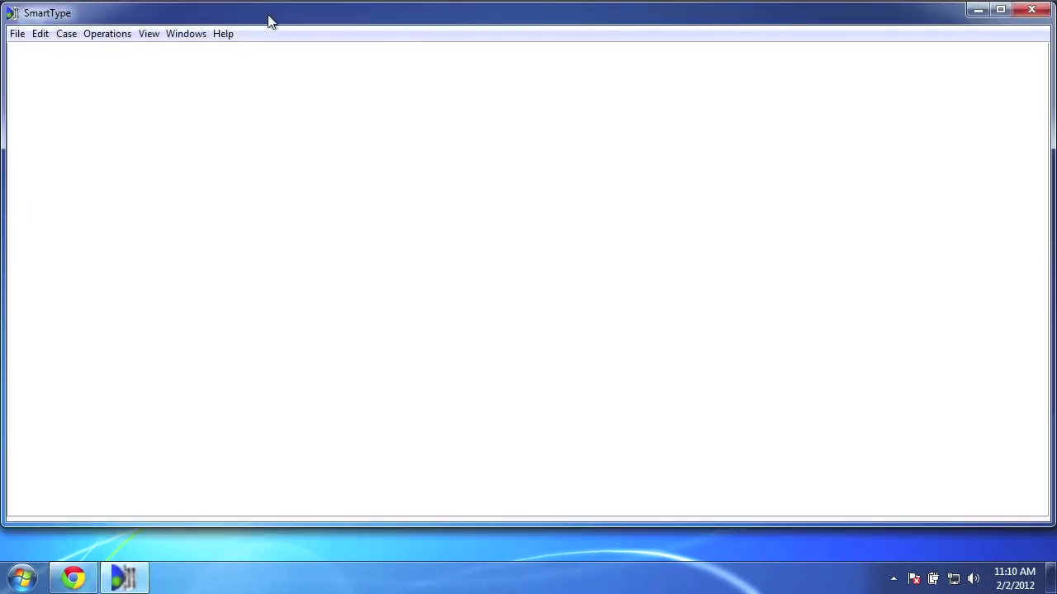
pyautogui.click(225, 33)
pyautogui.click(243, 56)
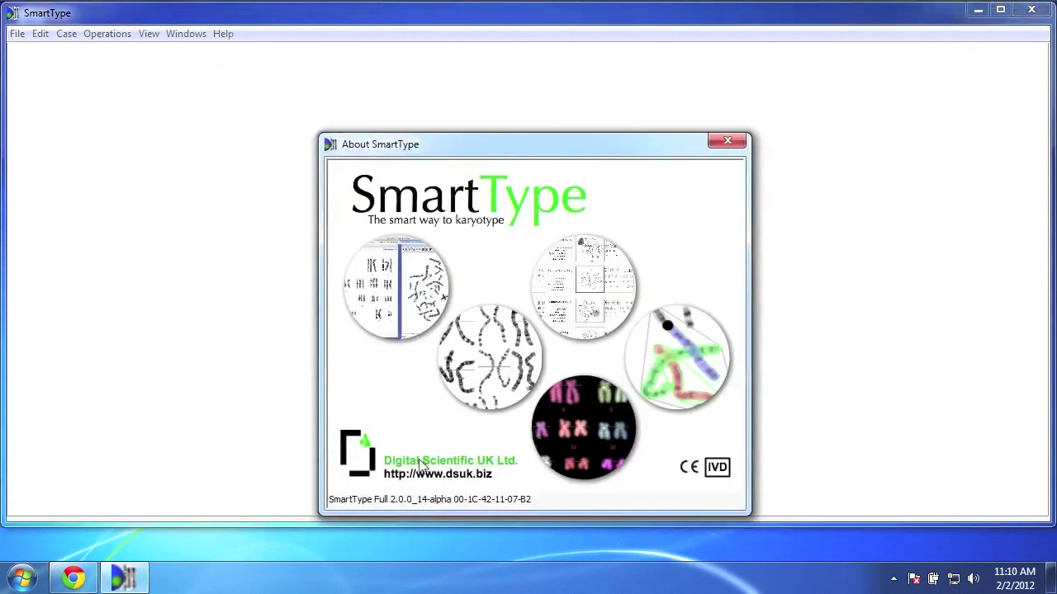